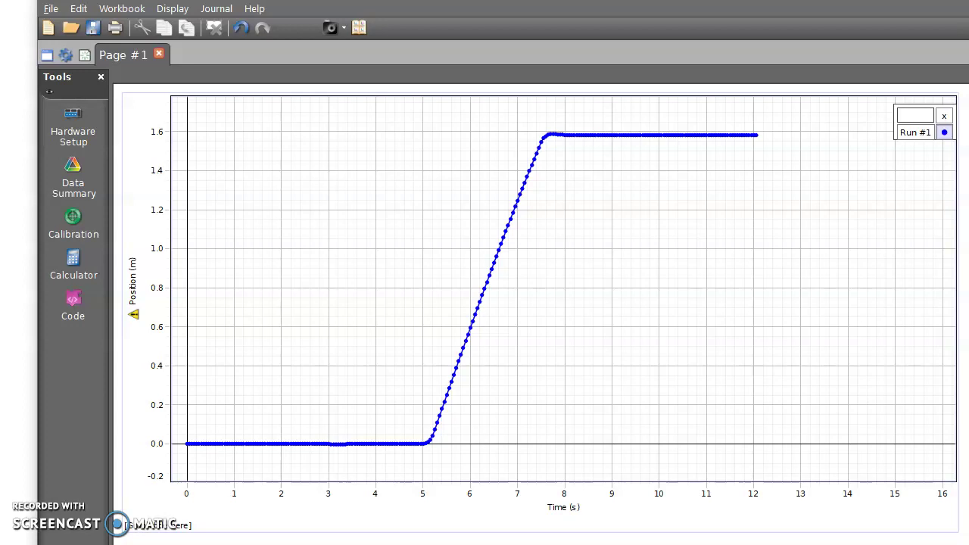
- Bring up PASCO Capstone showing Run #1's position–time graph
{"action": "key", "text": "alt+Tab"}
{"action": "mouse_move", "coordinate": [320, 78]}
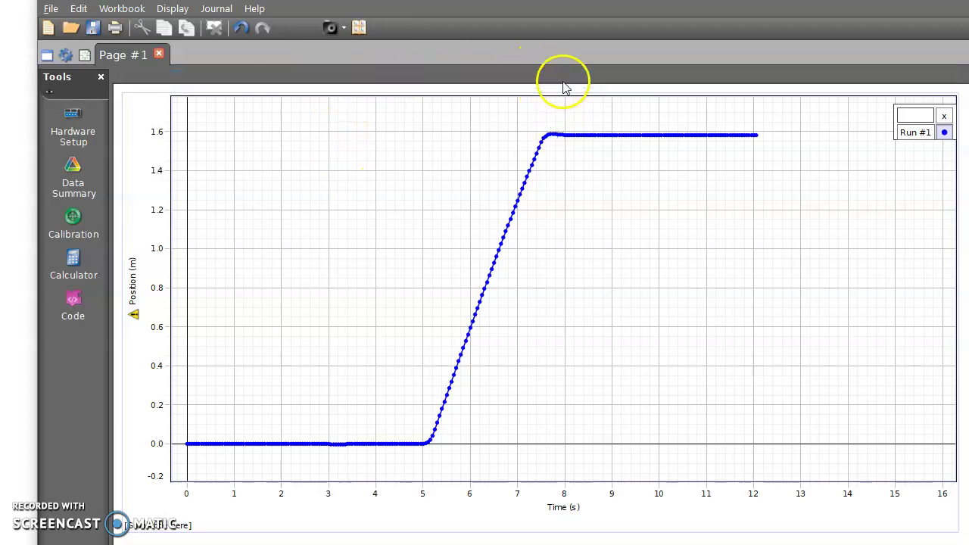
- Add a coordinates readout and place it on the curve at 6.000 s, 0.5943 m
{"action": "mouse_move", "coordinate": [519, 102]}
{"action": "left_click", "coordinate": [562, 81]}
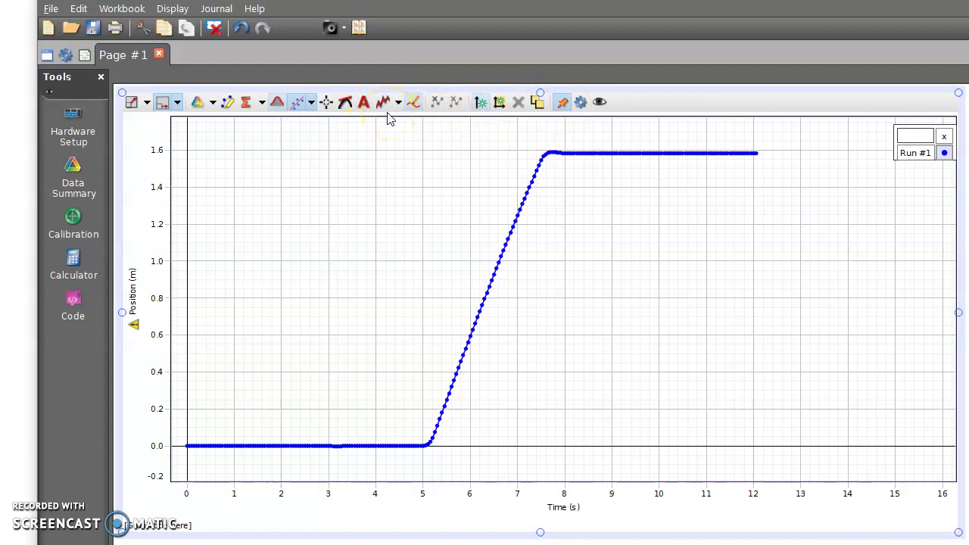
{"action": "left_click", "coordinate": [325, 103]}
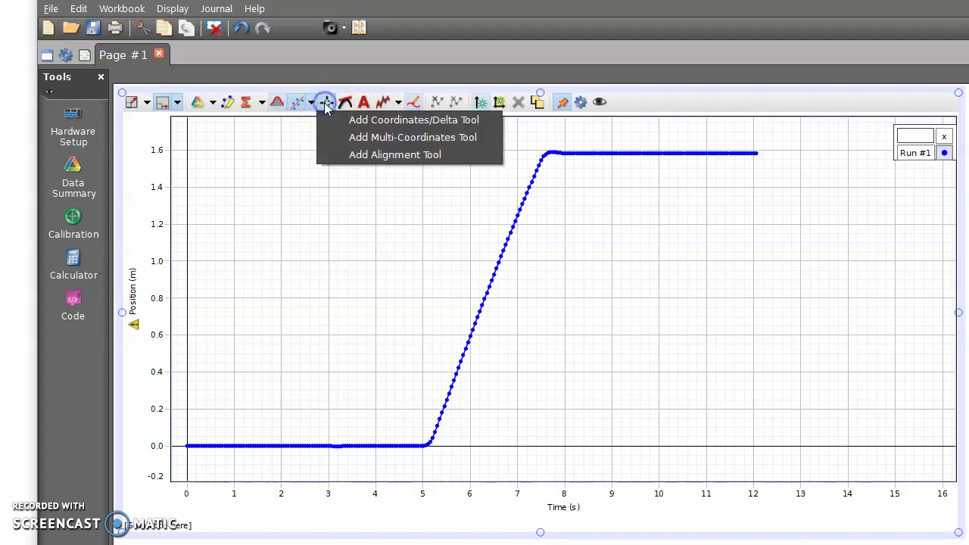
{"action": "left_click", "coordinate": [364, 122]}
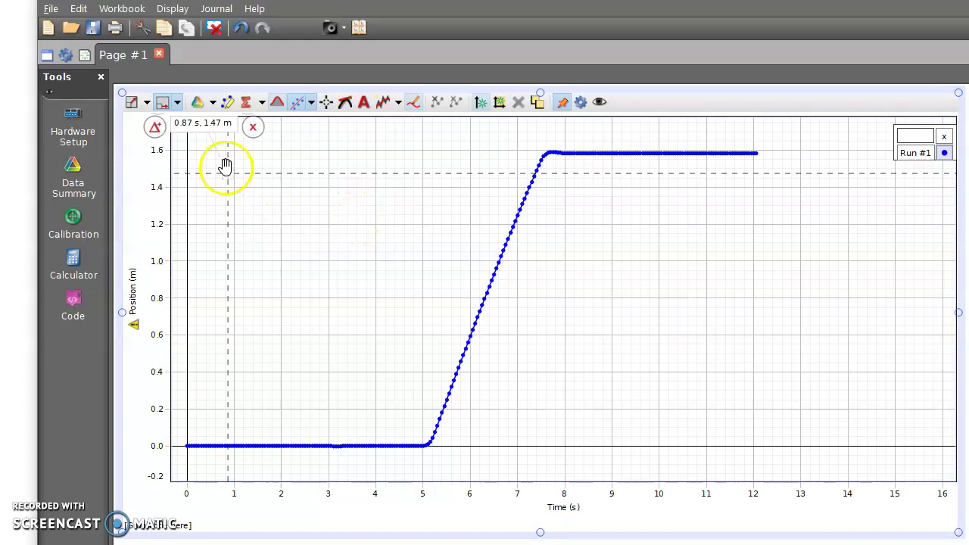
{"action": "left_click_drag", "start_coordinate": [234, 179], "coordinate": [495, 346]}
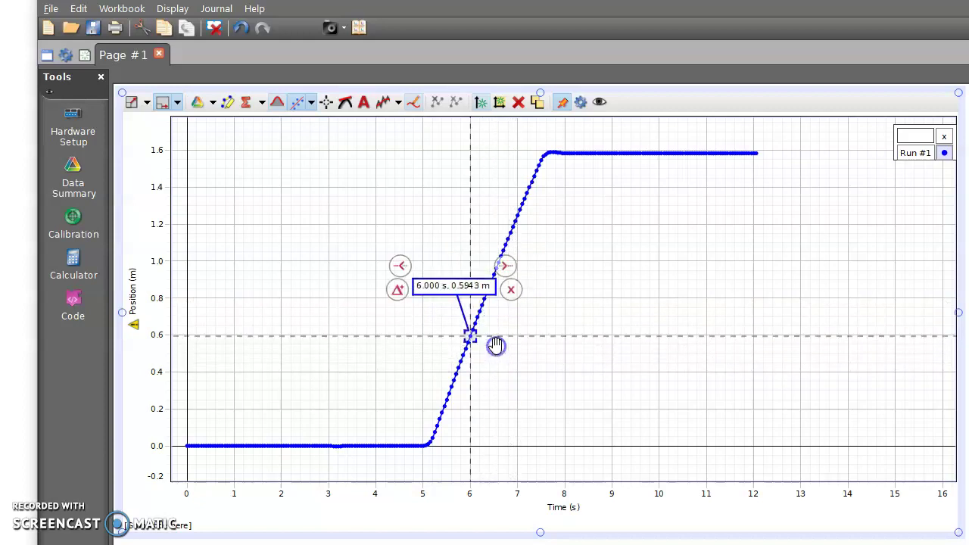
{"action": "left_click", "coordinate": [426, 294]}
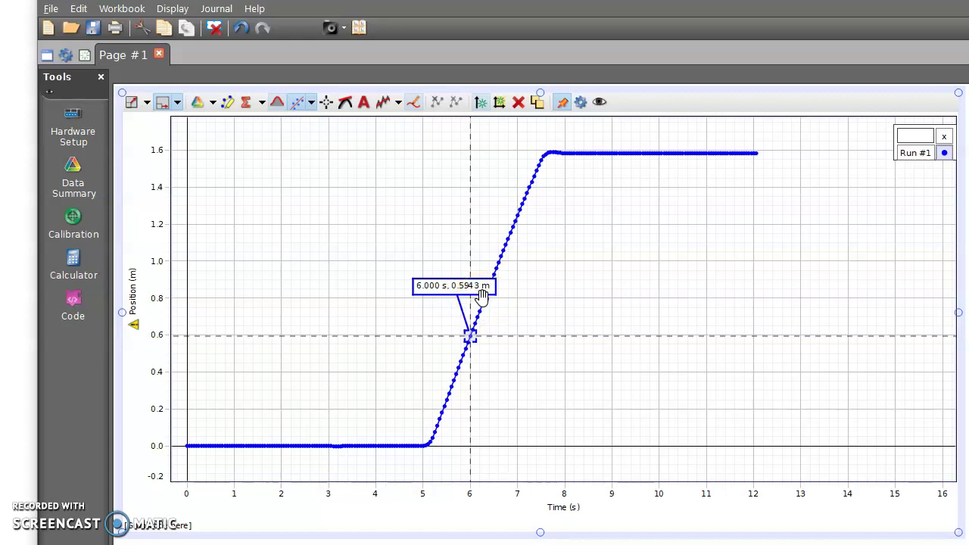
- Show a delta box from the 6 s point sized to Δt = 1.400 s, Δx = 0.8942 m
{"action": "right_click", "coordinate": [472, 340]}
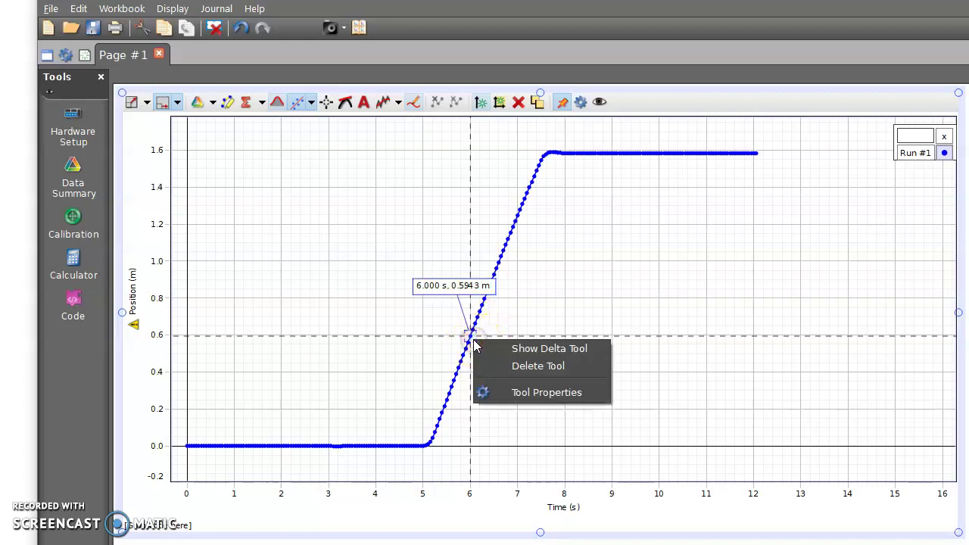
{"action": "left_click", "coordinate": [543, 349]}
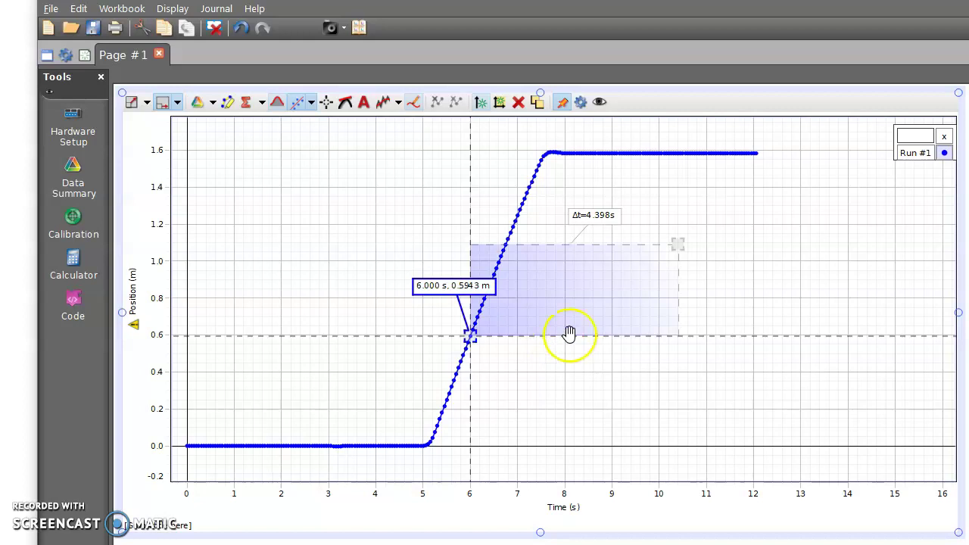
{"action": "mouse_move", "coordinate": [682, 244]}
{"action": "left_mouse_down"}
{"action": "mouse_move", "coordinate": [547, 218]}
{"action": "mouse_move", "coordinate": [567, 166]}
{"action": "mouse_move", "coordinate": [558, 177]}
{"action": "left_mouse_up"}
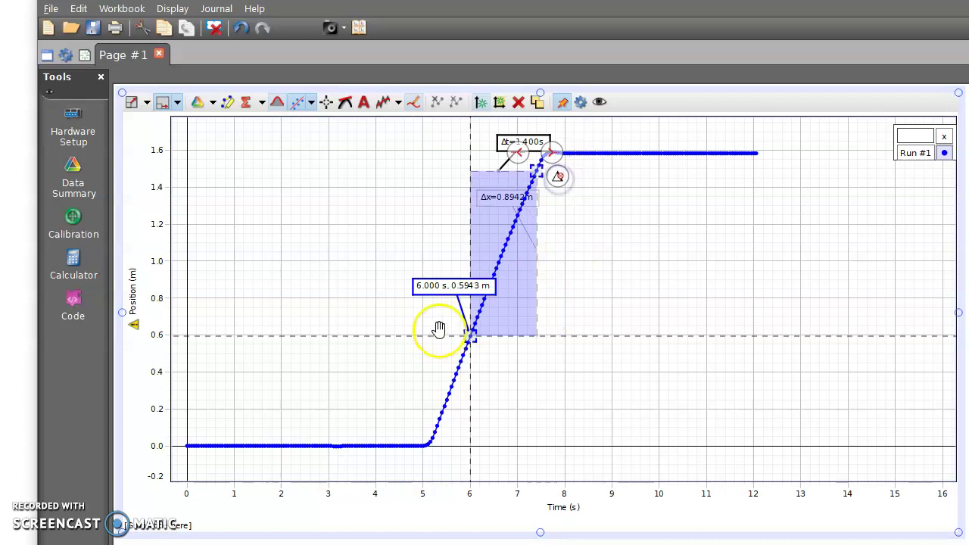
{"action": "mouse_move", "coordinate": [456, 330]}
{"action": "left_mouse_down"}
{"action": "mouse_move", "coordinate": [467, 333]}
{"action": "mouse_move", "coordinate": [525, 193]}
{"action": "mouse_move", "coordinate": [554, 177]}
{"action": "left_mouse_up"}
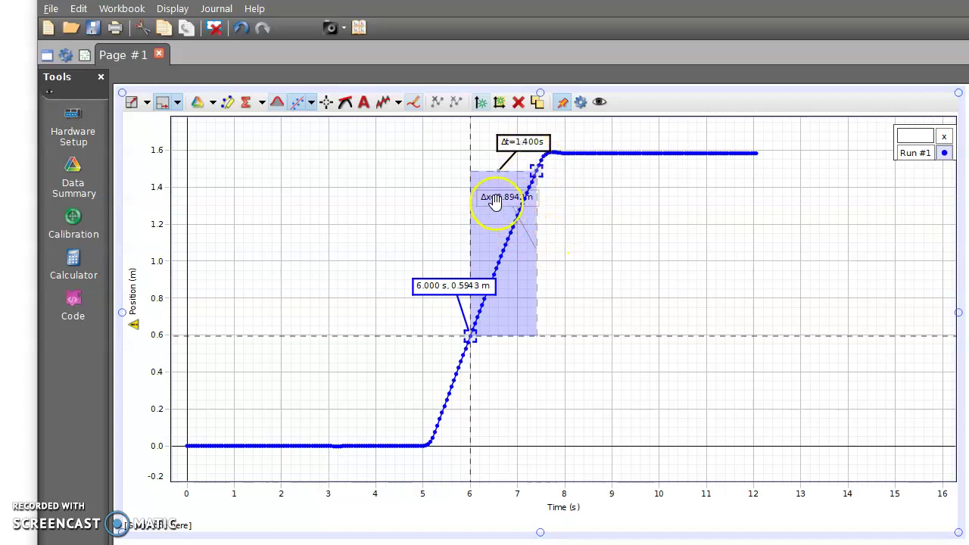
{"action": "left_click_drag", "start_coordinate": [487, 199], "coordinate": [580, 217]}
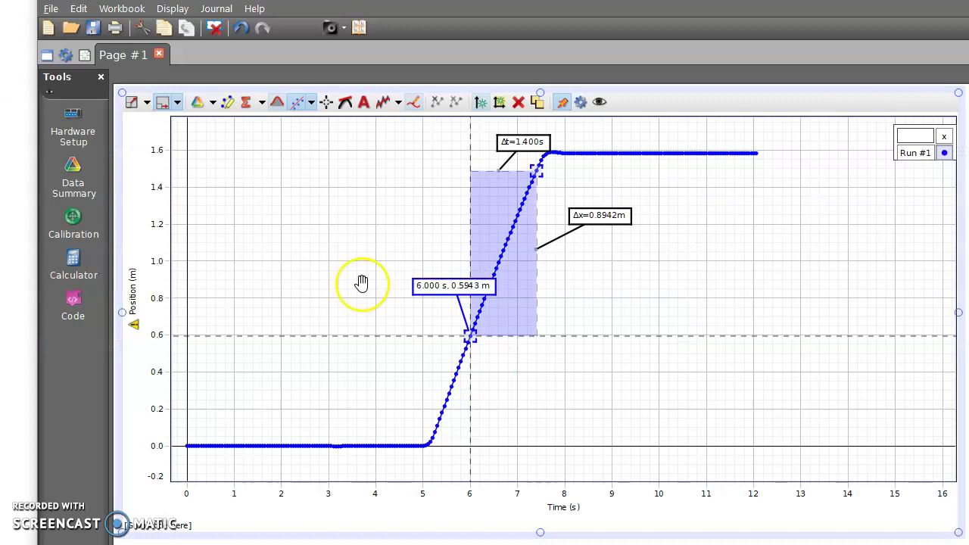
- Delete the delta measurement and then the 6.000 s coordinates readout
{"action": "left_click", "coordinate": [628, 396]}
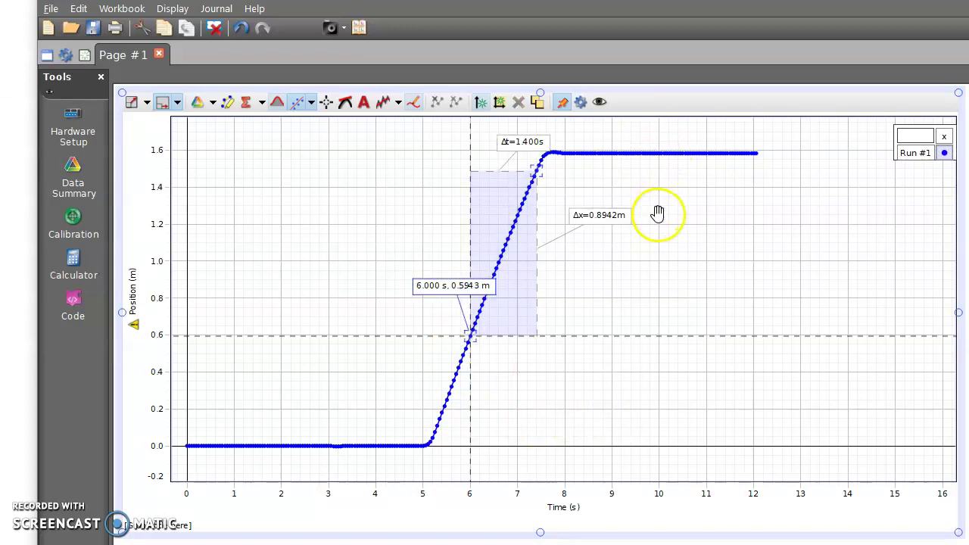
{"action": "left_click", "coordinate": [531, 283]}
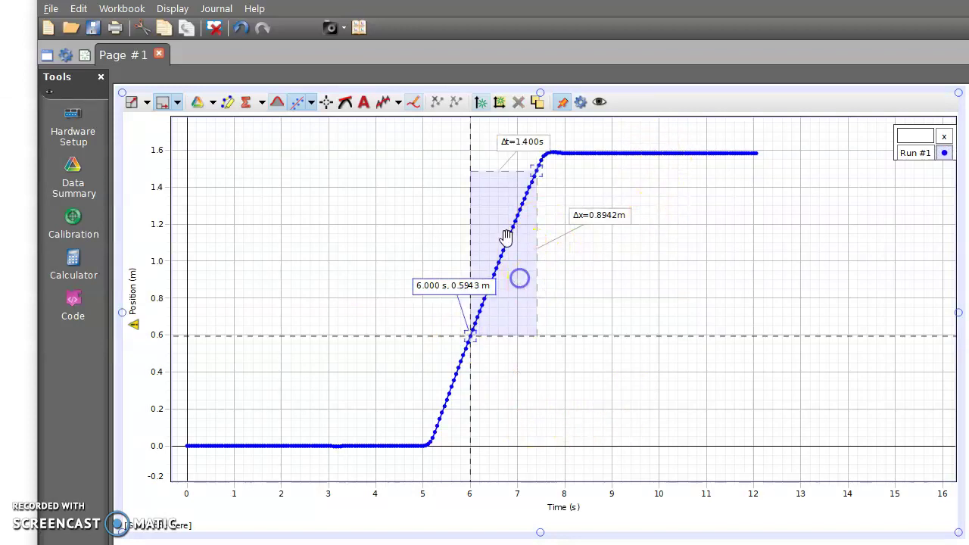
{"action": "left_click", "coordinate": [500, 176]}
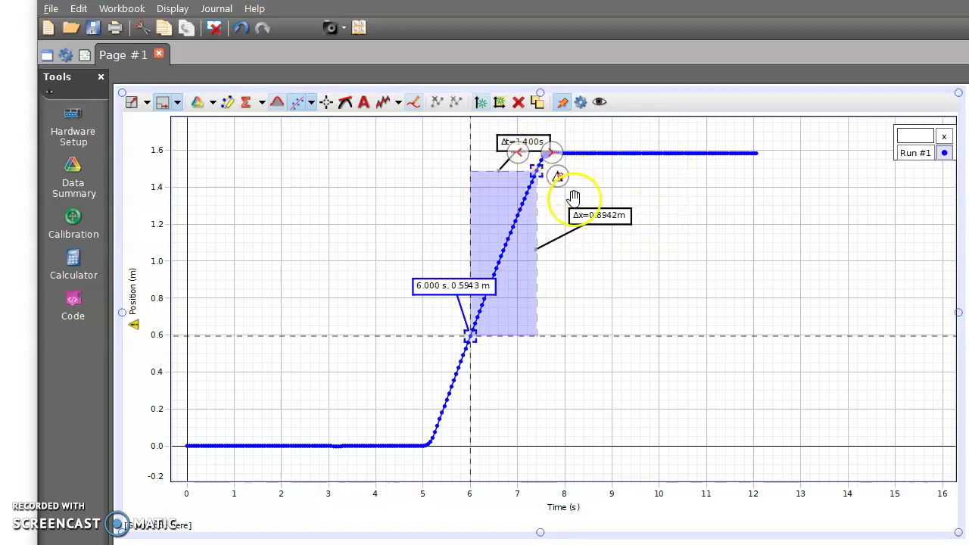
{"action": "left_click", "coordinate": [558, 177]}
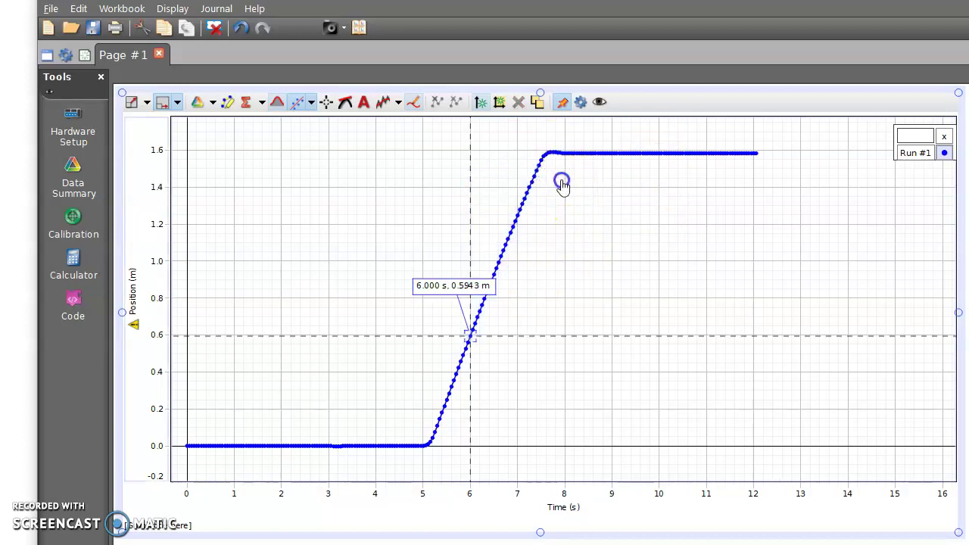
{"action": "left_click", "coordinate": [471, 333]}
{"action": "left_click", "coordinate": [512, 293]}
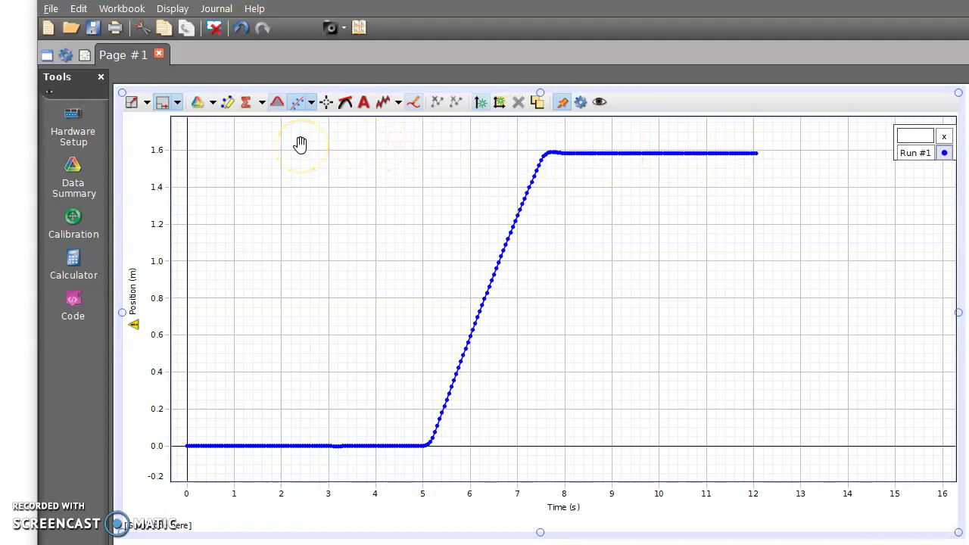
- Display the Mean statistic for the position data and add a highlight range
{"action": "left_click", "coordinate": [262, 104]}
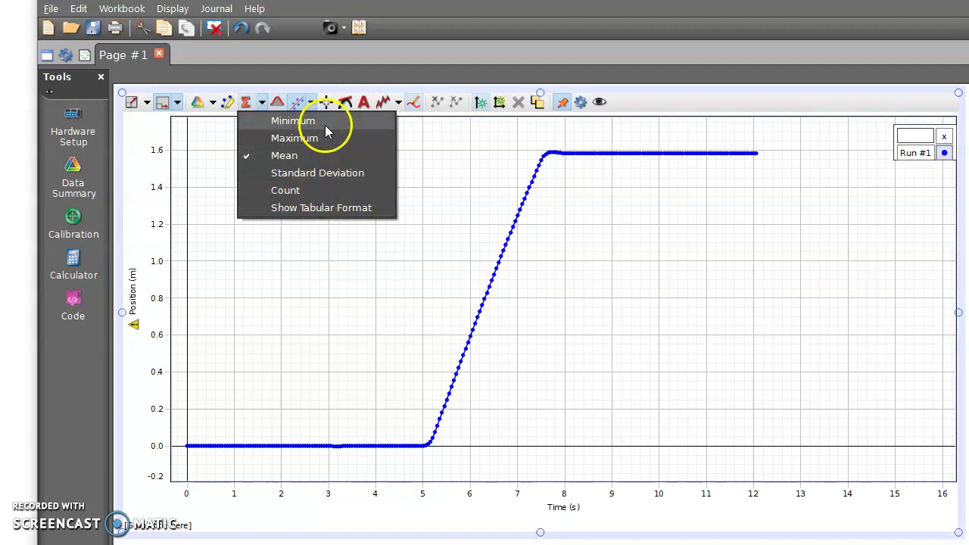
{"action": "left_click", "coordinate": [248, 104]}
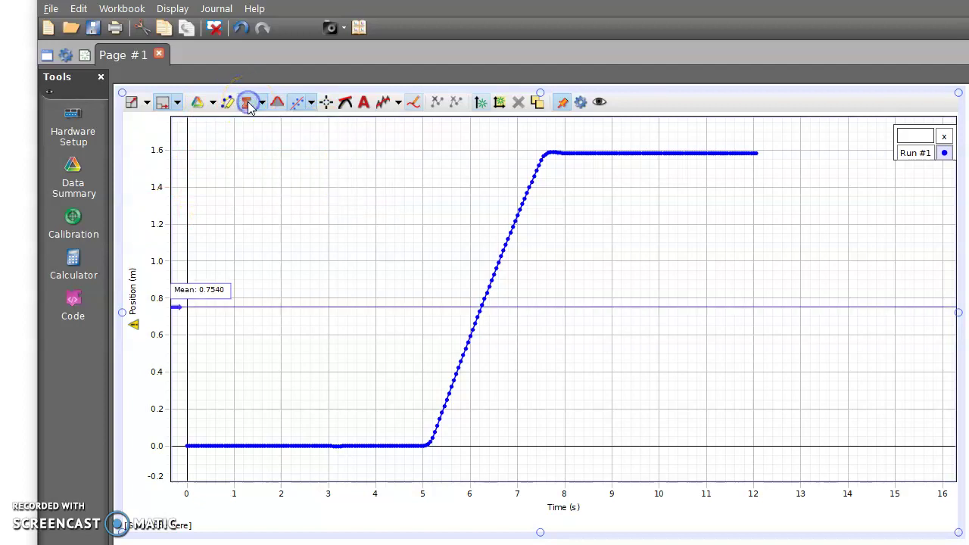
{"action": "left_click", "coordinate": [243, 308]}
{"action": "mouse_move", "coordinate": [243, 308]}
{"action": "left_mouse_down"}
{"action": "mouse_move", "coordinate": [205, 296]}
{"action": "mouse_move", "coordinate": [246, 292]}
{"action": "left_mouse_up"}
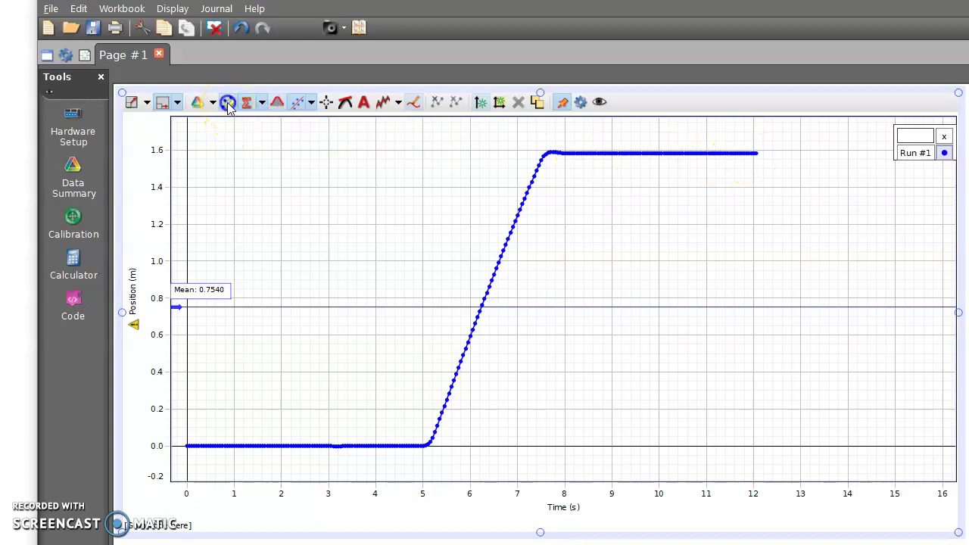
{"action": "left_click", "coordinate": [229, 107]}
{"action": "mouse_move", "coordinate": [374, 217]}
{"action": "left_mouse_down"}
{"action": "mouse_move", "coordinate": [580, 224]}
{"action": "mouse_move", "coordinate": [716, 217]}
{"action": "mouse_move", "coordinate": [707, 207]}
{"action": "left_mouse_up"}
{"action": "left_click_drag", "start_coordinate": [826, 257], "coordinate": [751, 195]}
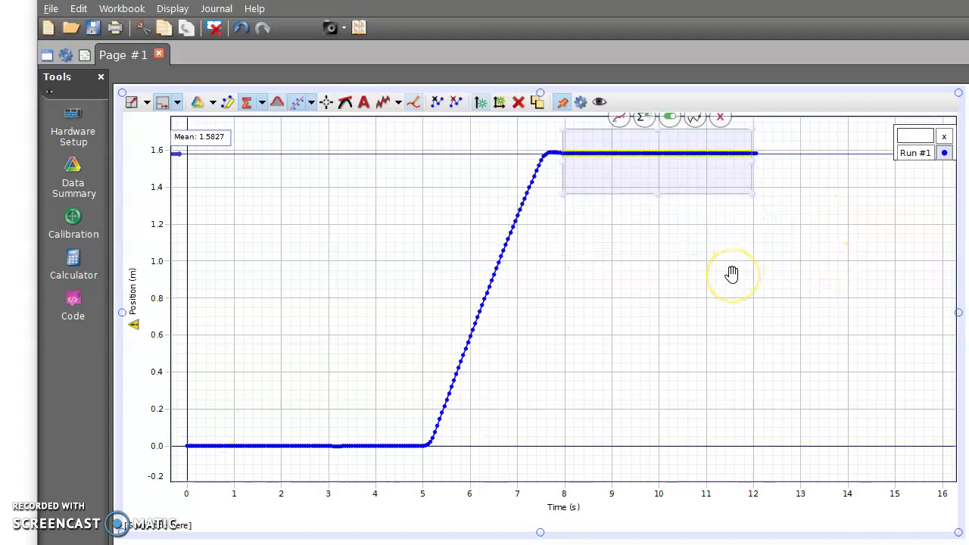
{"action": "left_click_drag", "start_coordinate": [623, 264], "coordinate": [366, 250]}
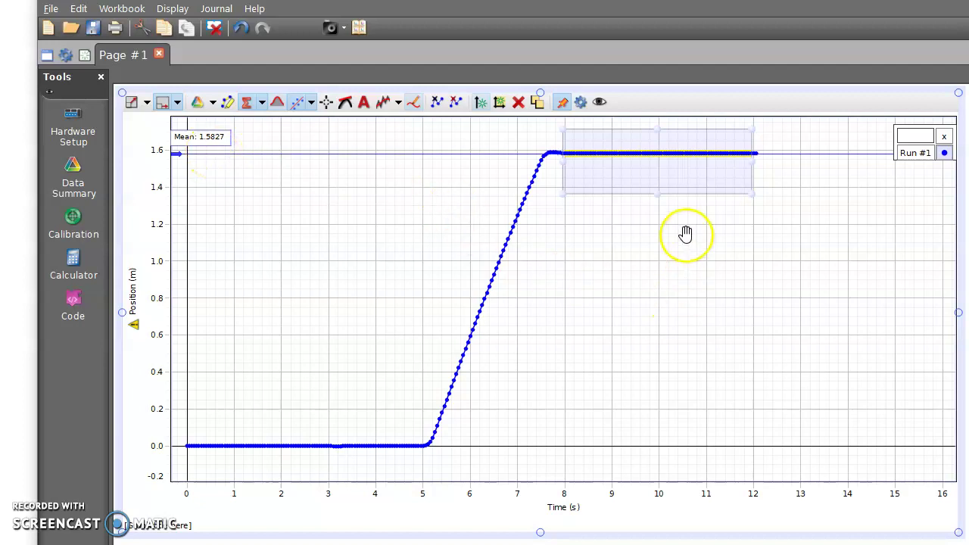
{"action": "mouse_move", "coordinate": [687, 177]}
{"action": "left_mouse_down"}
{"action": "mouse_move", "coordinate": [677, 298]}
{"action": "mouse_move", "coordinate": [665, 310]}
{"action": "mouse_move", "coordinate": [520, 309]}
{"action": "left_mouse_up"}
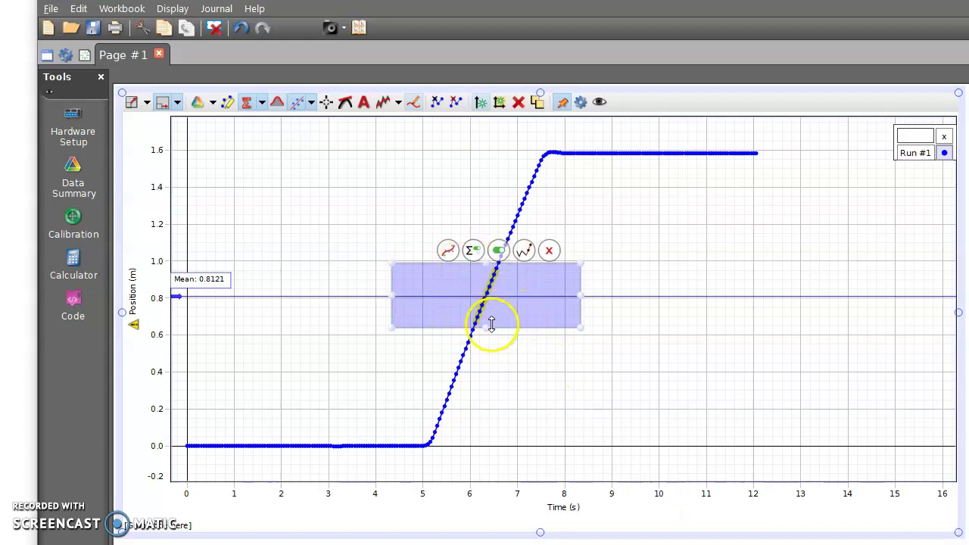
{"action": "left_click_drag", "start_coordinate": [491, 327], "coordinate": [485, 389]}
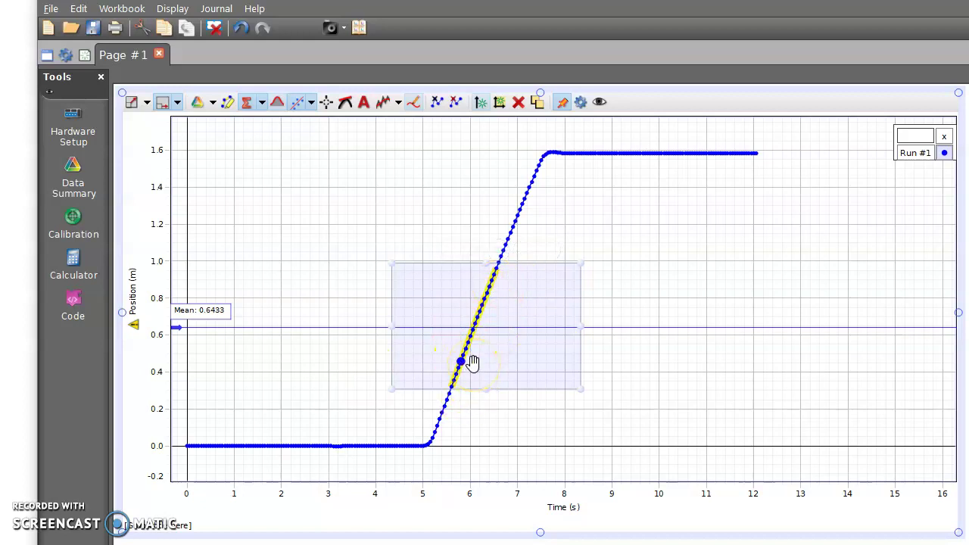
{"action": "left_click", "coordinate": [457, 282]}
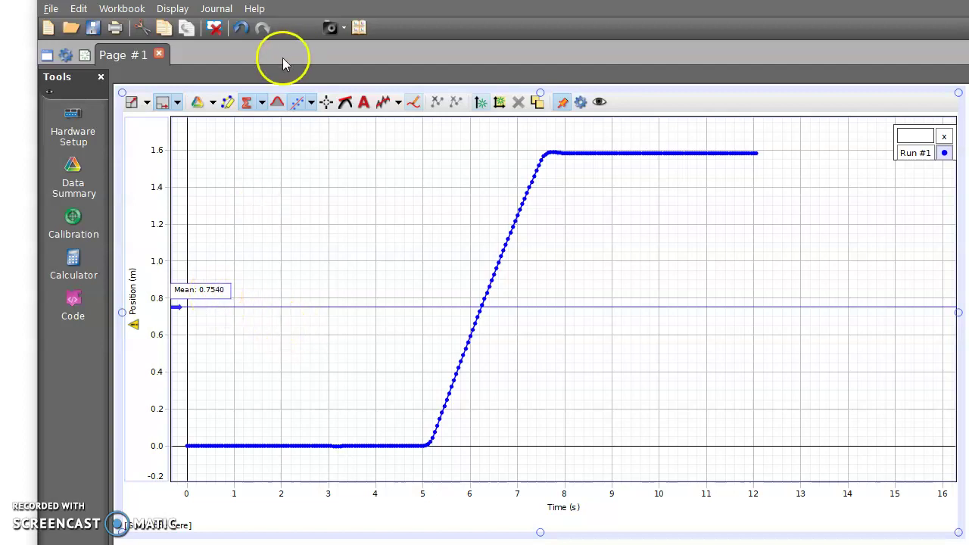
- Hide the mean and place a slope tangent on Run #1's rise reading m = 0.6378 m/s
{"action": "left_click", "coordinate": [251, 104]}
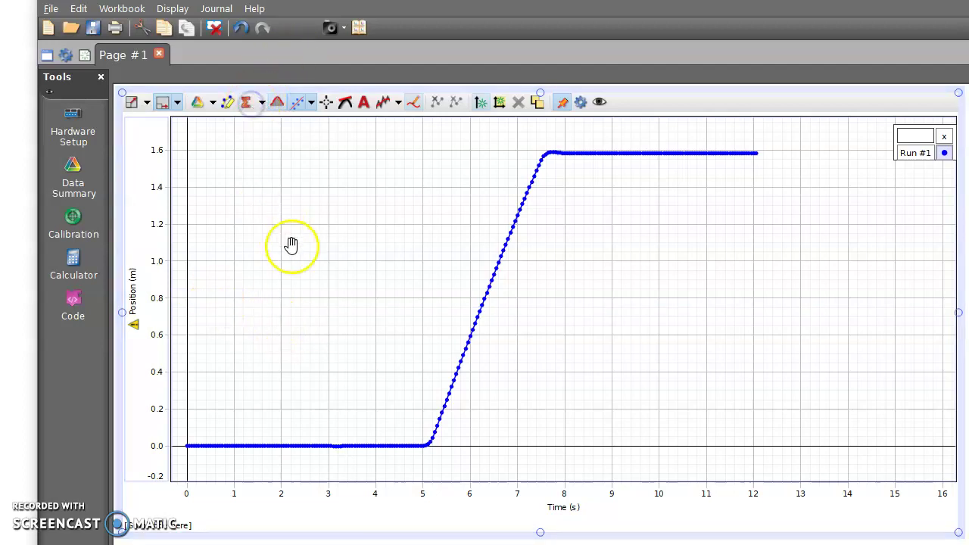
{"action": "left_click", "coordinate": [345, 103]}
{"action": "left_click_drag", "start_coordinate": [371, 186], "coordinate": [346, 176]}
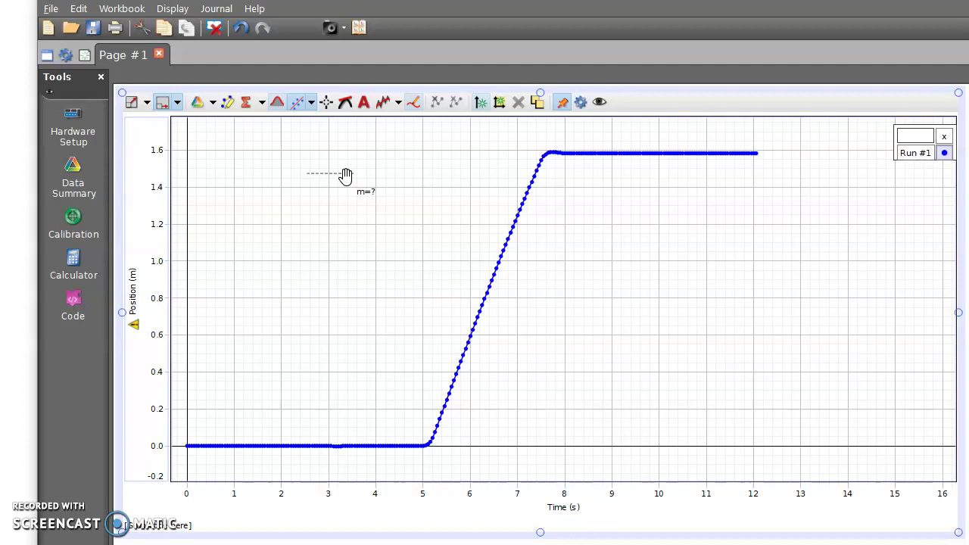
{"action": "left_click_drag", "start_coordinate": [345, 175], "coordinate": [476, 262]}
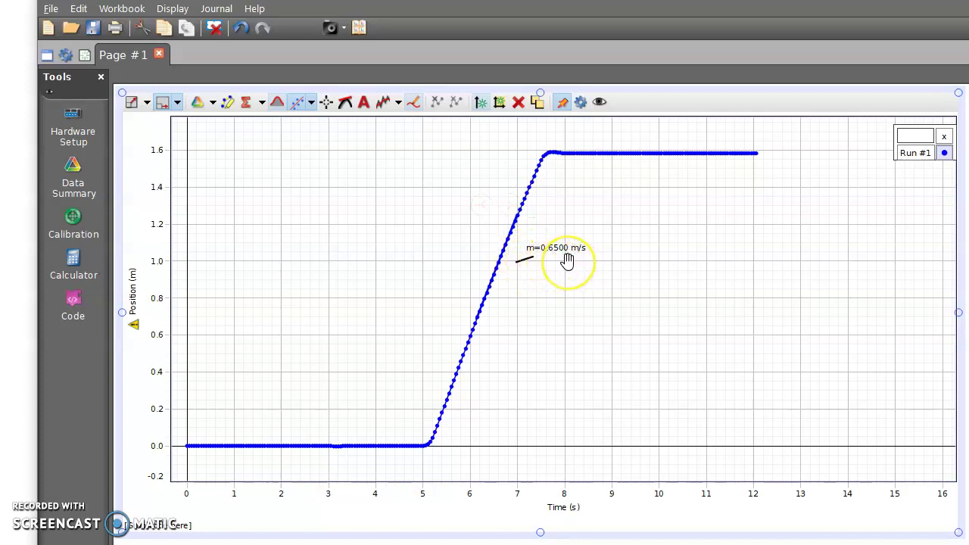
{"action": "left_click", "coordinate": [530, 254]}
{"action": "left_click", "coordinate": [532, 231]}
{"action": "mouse_move", "coordinate": [485, 248]}
{"action": "left_mouse_down"}
{"action": "mouse_move", "coordinate": [496, 220]}
{"action": "mouse_move", "coordinate": [482, 231]}
{"action": "left_mouse_up"}
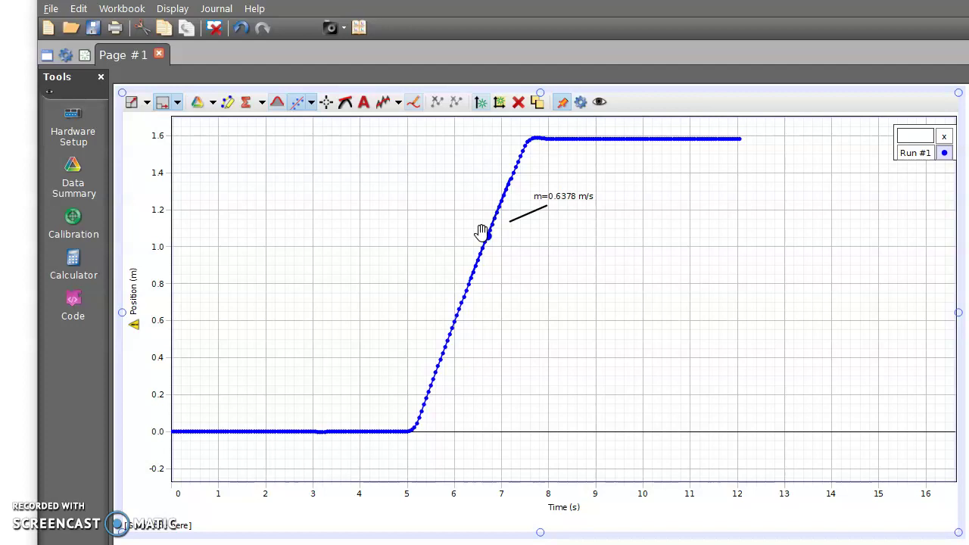
- Switch the graph to Run #4 and pan the view to about 1.8–9.2 s
{"action": "left_click", "coordinate": [214, 103]}
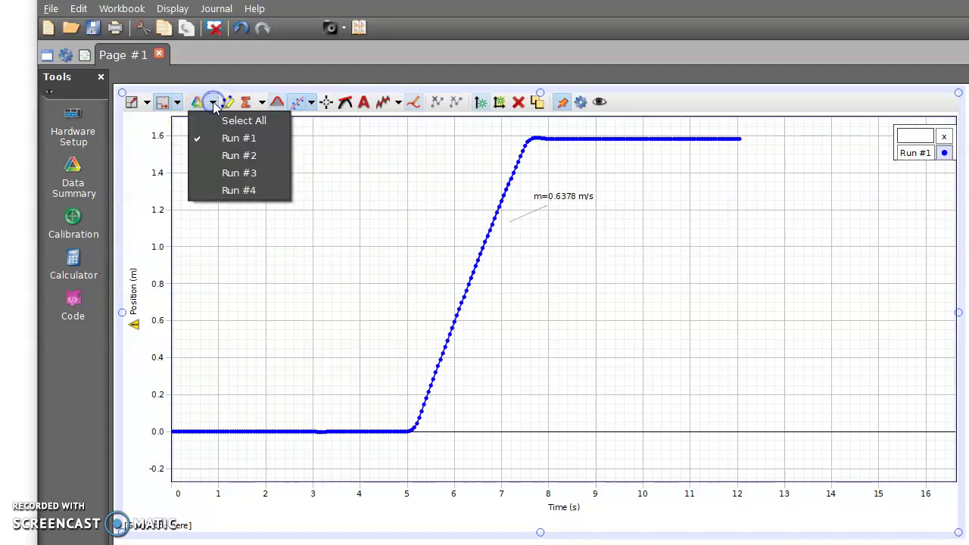
{"action": "left_click", "coordinate": [243, 176]}
{"action": "left_click", "coordinate": [246, 190]}
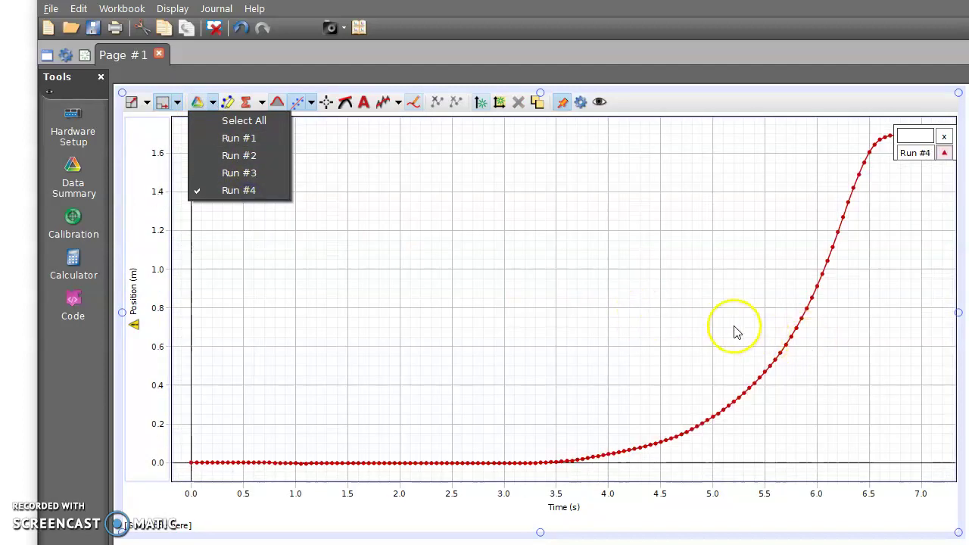
{"action": "left_click", "coordinate": [695, 303]}
{"action": "left_click_drag", "start_coordinate": [792, 377], "coordinate": [611, 369]}
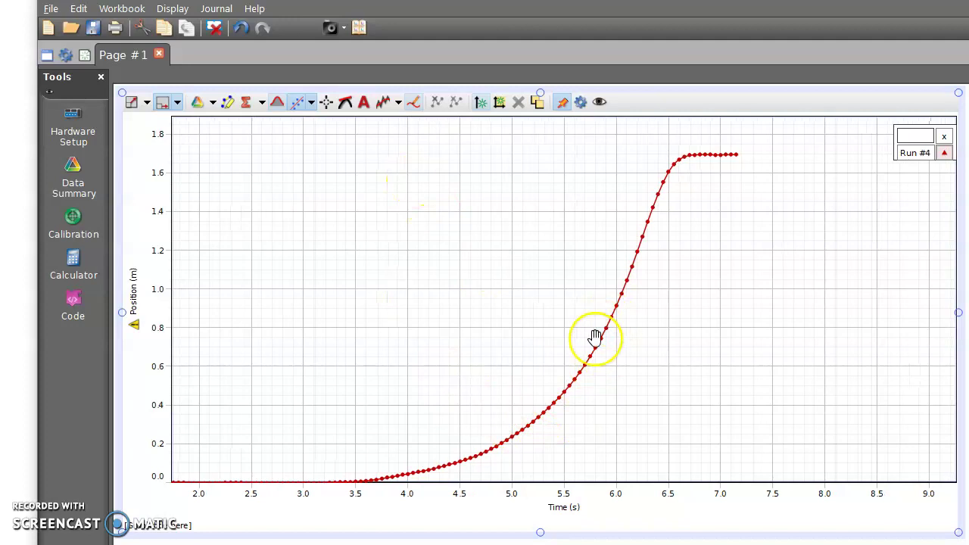
- Place a slope tangent on Run #4's steepest part, reading m = 1.2357 m/s
{"action": "left_click", "coordinate": [298, 101]}
{"action": "mouse_move", "coordinate": [371, 183]}
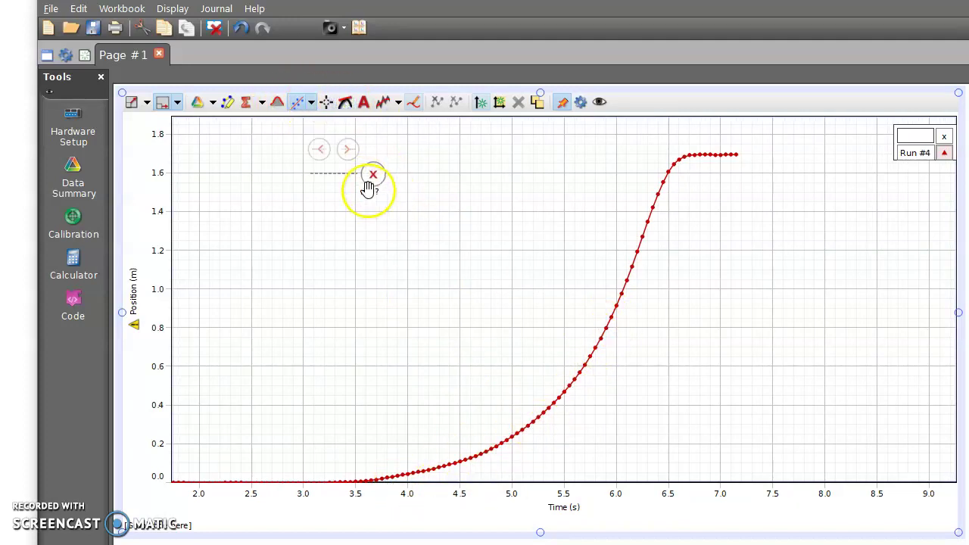
{"action": "left_click_drag", "start_coordinate": [368, 193], "coordinate": [409, 225]}
{"action": "mouse_move", "coordinate": [321, 175]}
{"action": "left_mouse_down"}
{"action": "mouse_move", "coordinate": [519, 396]}
{"action": "mouse_move", "coordinate": [519, 411]}
{"action": "mouse_move", "coordinate": [548, 374]}
{"action": "left_mouse_up"}
{"action": "mouse_move", "coordinate": [677, 430]}
{"action": "left_mouse_down"}
{"action": "mouse_move", "coordinate": [687, 426]}
{"action": "mouse_move", "coordinate": [653, 424]}
{"action": "mouse_move", "coordinate": [659, 419]}
{"action": "left_mouse_up"}
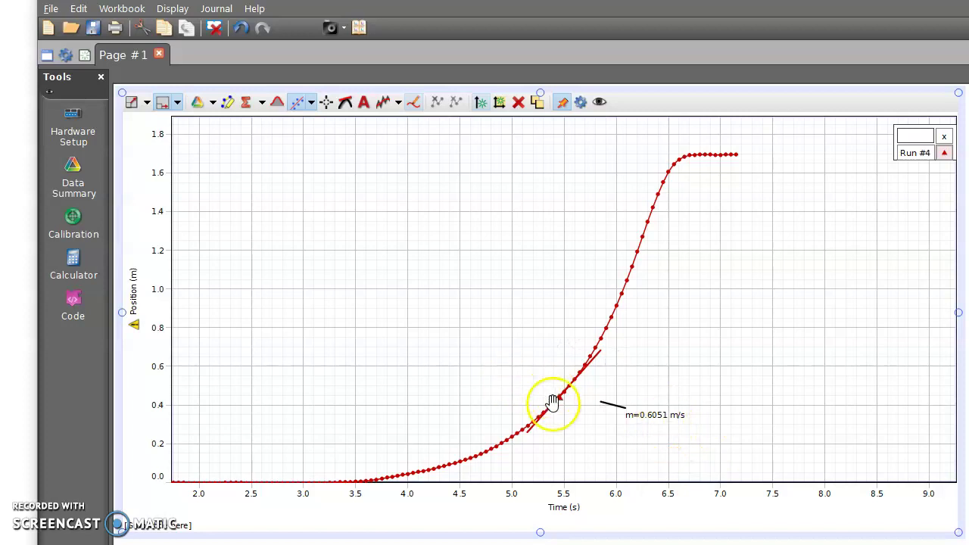
{"action": "mouse_move", "coordinate": [560, 397]}
{"action": "left_mouse_down"}
{"action": "mouse_move", "coordinate": [578, 389]}
{"action": "mouse_move", "coordinate": [632, 313]}
{"action": "left_mouse_up"}
{"action": "mouse_move", "coordinate": [739, 331]}
{"action": "left_mouse_down"}
{"action": "mouse_move", "coordinate": [740, 309]}
{"action": "mouse_move", "coordinate": [742, 319]}
{"action": "left_mouse_up"}
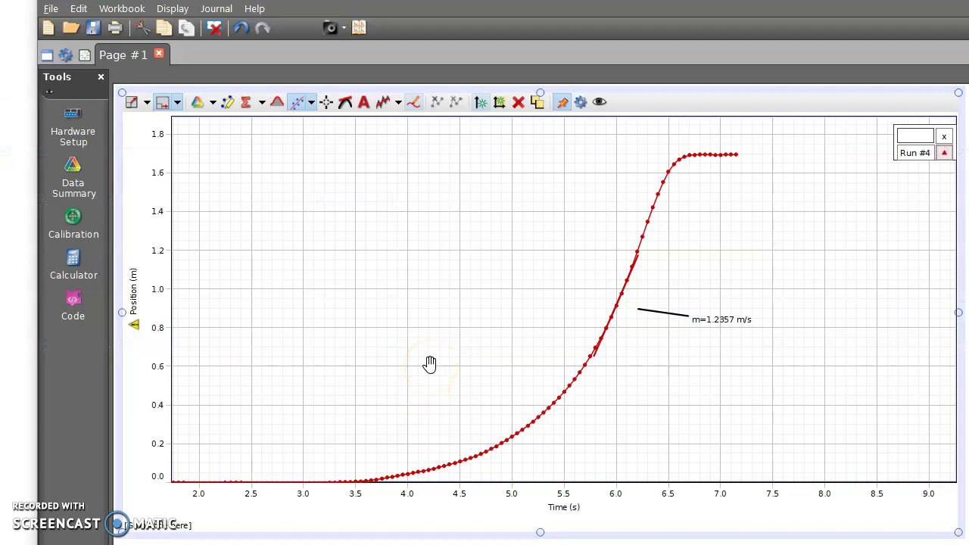
- Return to Run #1, delete the slope tangent, and pan to about 1–13 s
{"action": "left_click", "coordinate": [214, 103]}
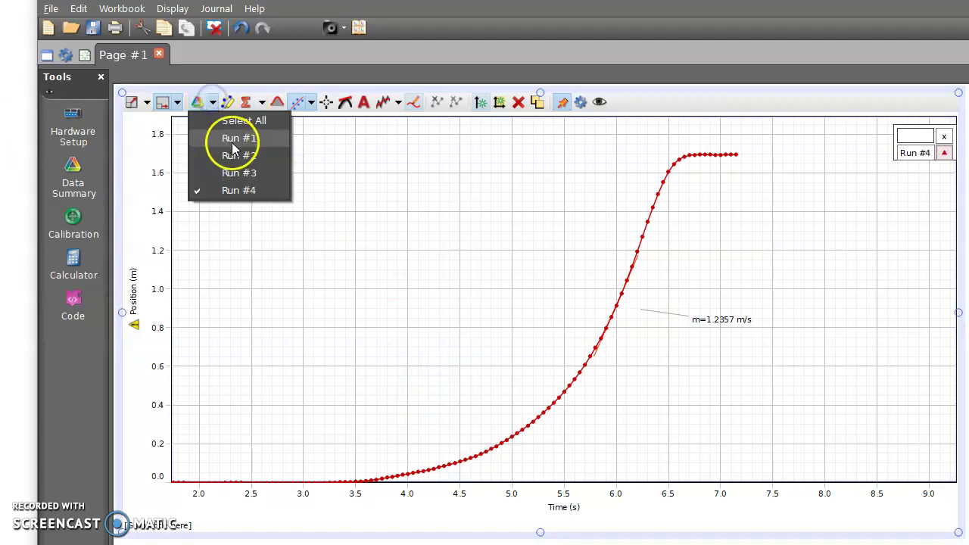
{"action": "left_click", "coordinate": [235, 141]}
{"action": "left_click", "coordinate": [750, 243]}
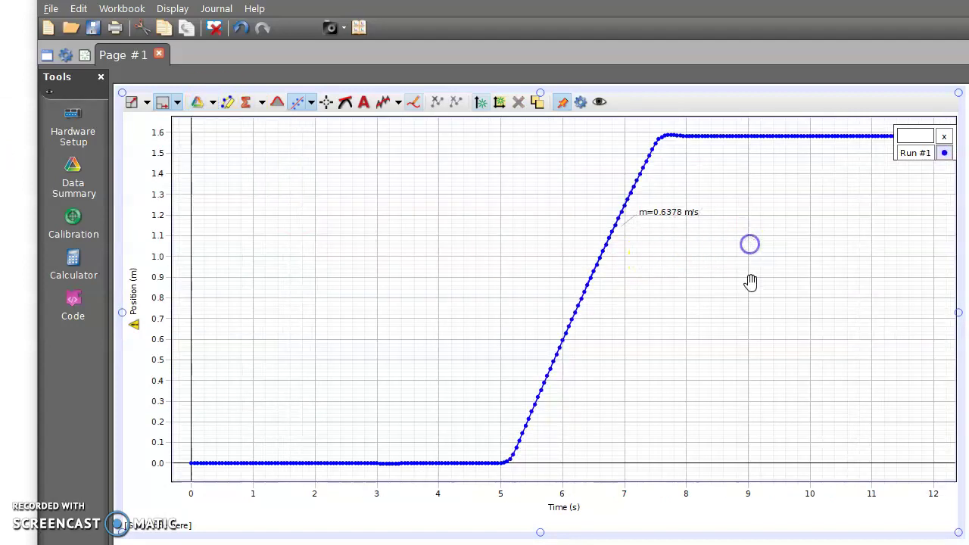
{"action": "left_click", "coordinate": [677, 211]}
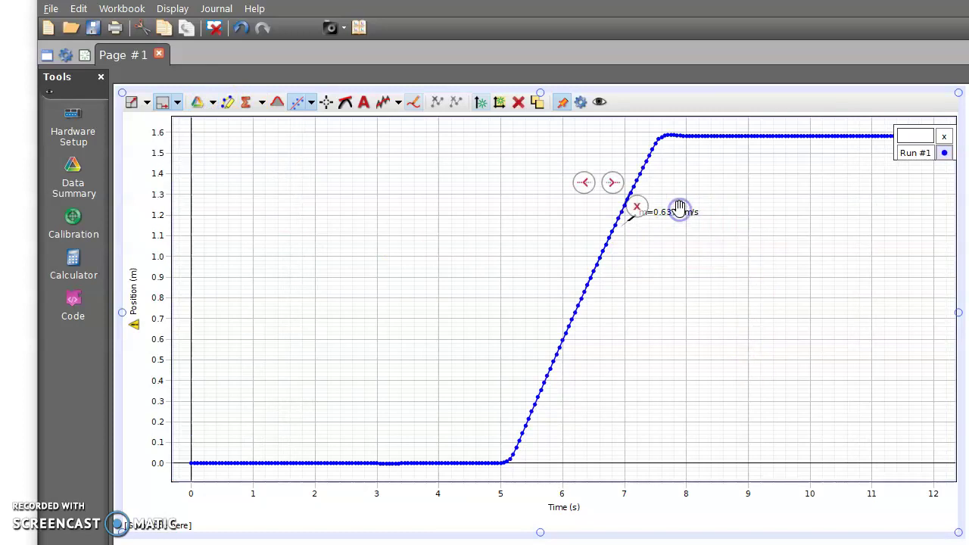
{"action": "left_click", "coordinate": [638, 206]}
{"action": "left_click_drag", "start_coordinate": [714, 225], "coordinate": [616, 223]}
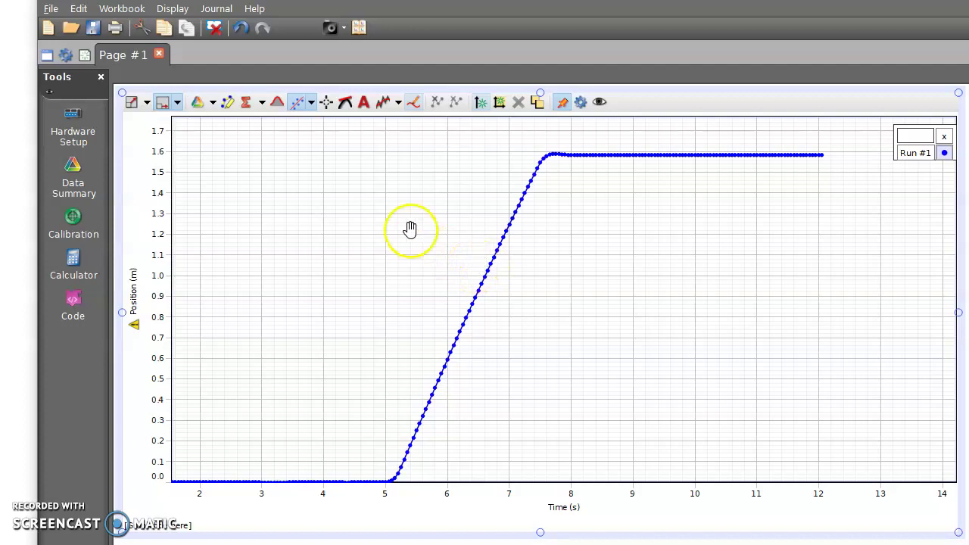
- Apply a Linear fit and stretch a highlight range over Run #1's sloped data
{"action": "left_click", "coordinate": [310, 104]}
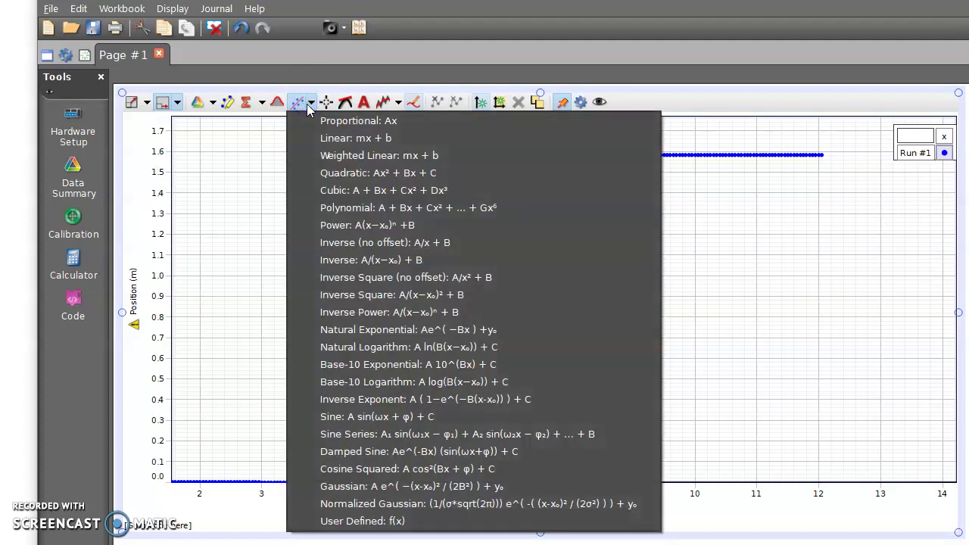
{"action": "left_click", "coordinate": [341, 139]}
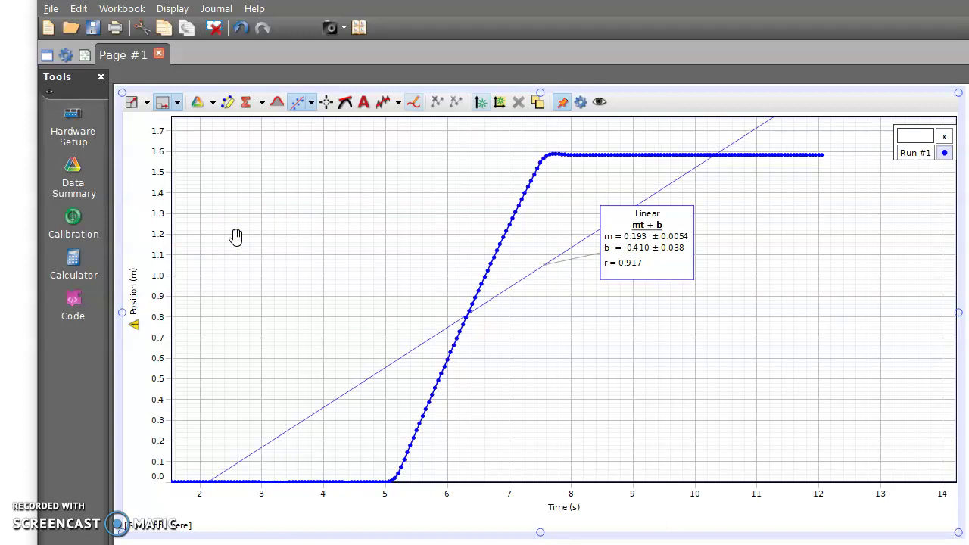
{"action": "left_click", "coordinate": [246, 103]}
{"action": "left_click", "coordinate": [227, 102]}
{"action": "mouse_move", "coordinate": [357, 188]}
{"action": "left_mouse_down"}
{"action": "mouse_move", "coordinate": [440, 222]}
{"action": "mouse_move", "coordinate": [475, 212]}
{"action": "left_mouse_up"}
{"action": "left_click_drag", "start_coordinate": [350, 291], "coordinate": [398, 499]}
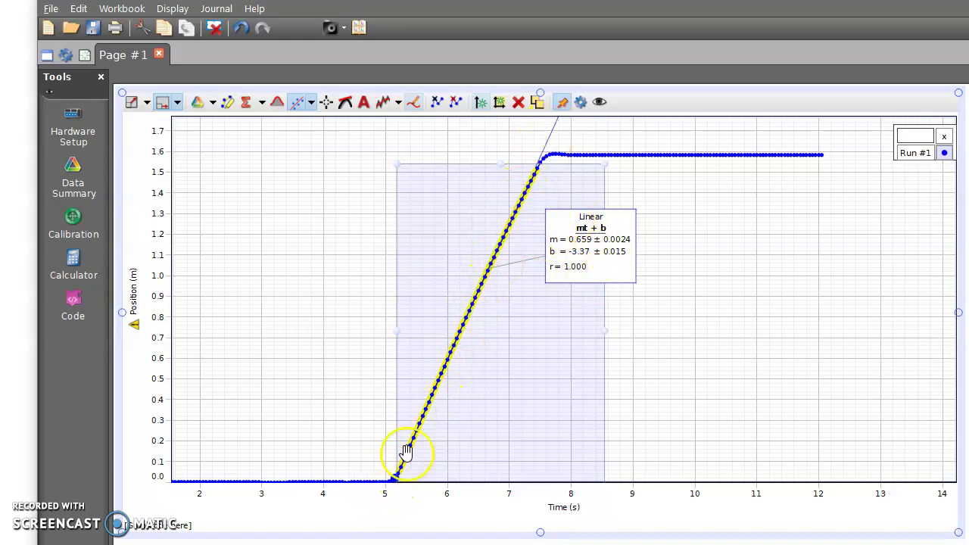
- Refine the view and range so the fit covers only the rise: m = 0.659, r = 1.000
{"action": "scroll", "coordinate": [409, 440], "scroll_direction": "up", "scroll_amount": 3}
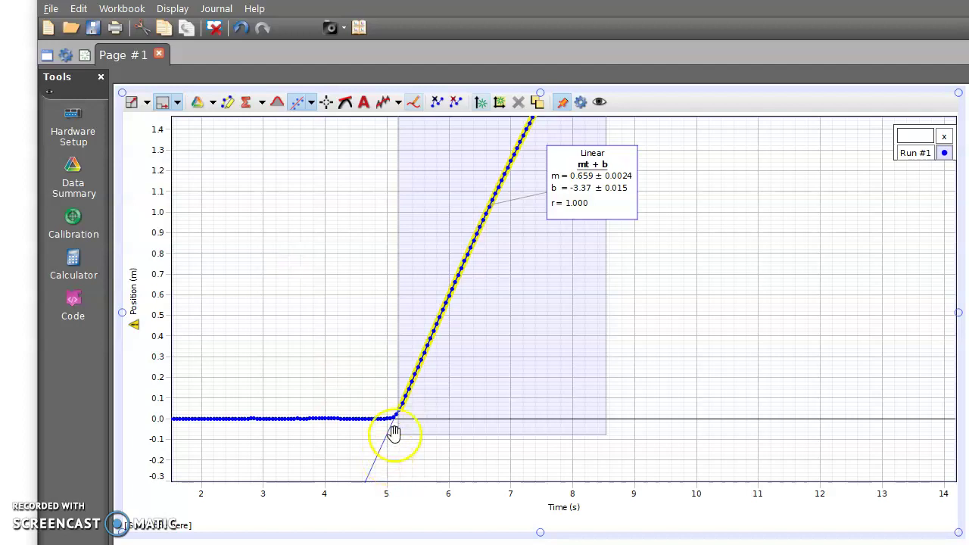
{"action": "left_click_drag", "start_coordinate": [321, 231], "coordinate": [296, 315]}
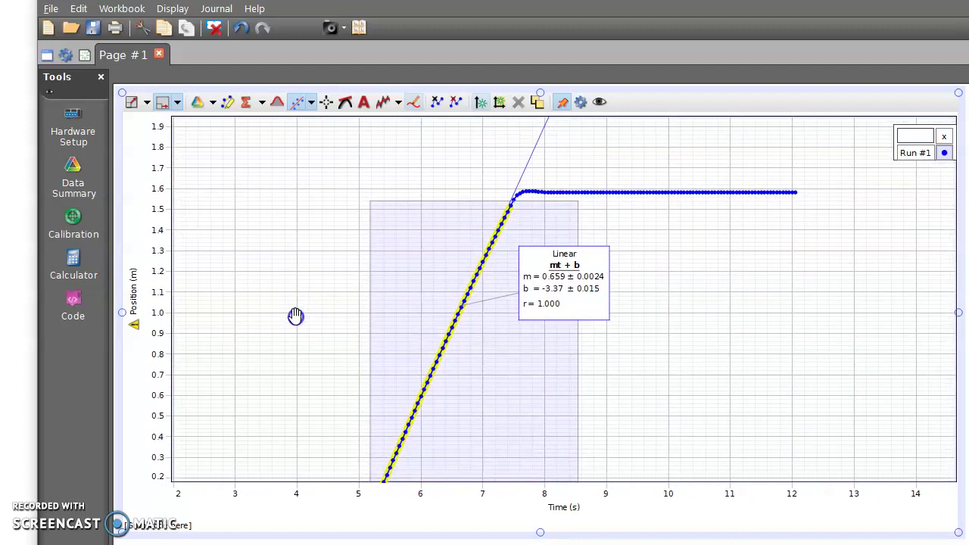
{"action": "left_click", "coordinate": [570, 295]}
{"action": "left_click", "coordinate": [553, 291]}
{"action": "left_click", "coordinate": [564, 285]}
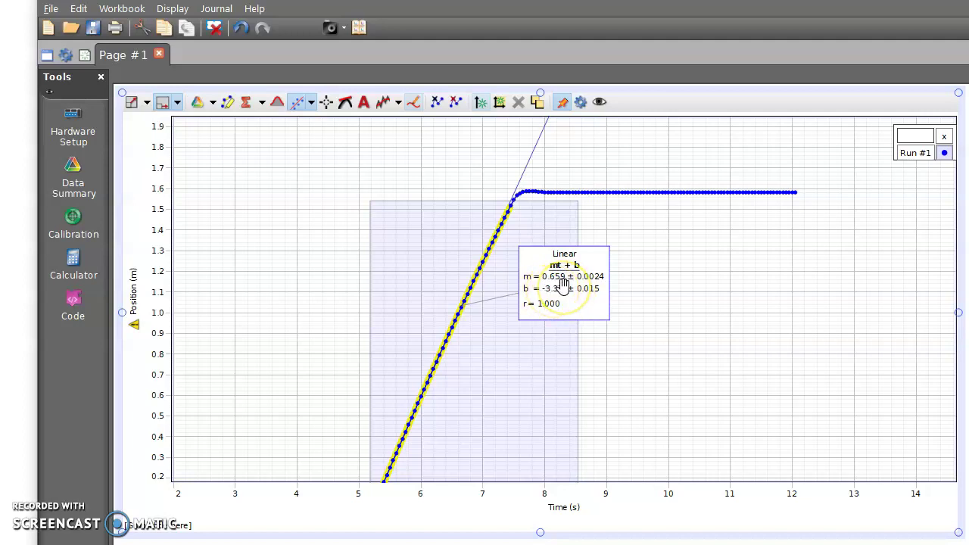
{"action": "mouse_move", "coordinate": [564, 285]}
{"action": "left_mouse_down"}
{"action": "mouse_move", "coordinate": [599, 298]}
{"action": "mouse_move", "coordinate": [591, 271]}
{"action": "left_mouse_up"}
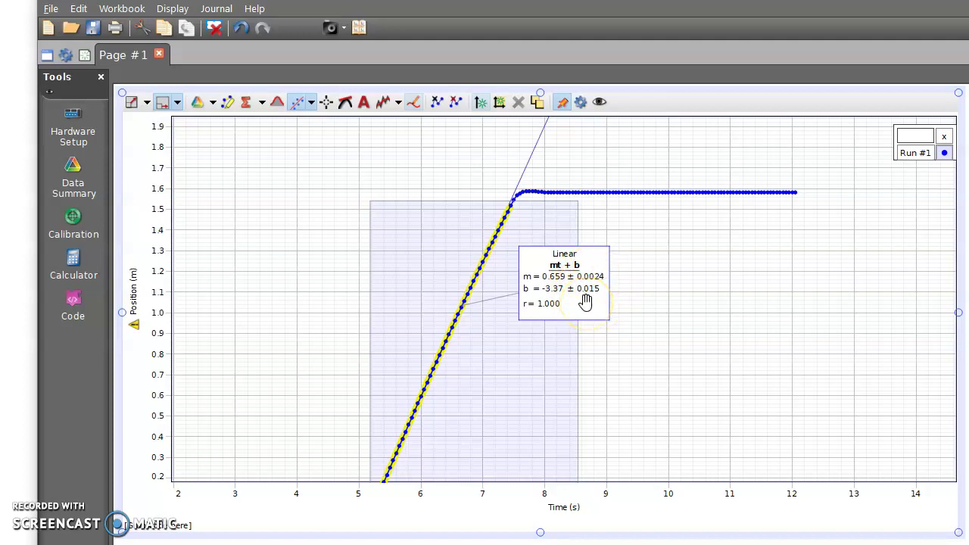
{"action": "left_click_drag", "start_coordinate": [587, 302], "coordinate": [529, 300]}
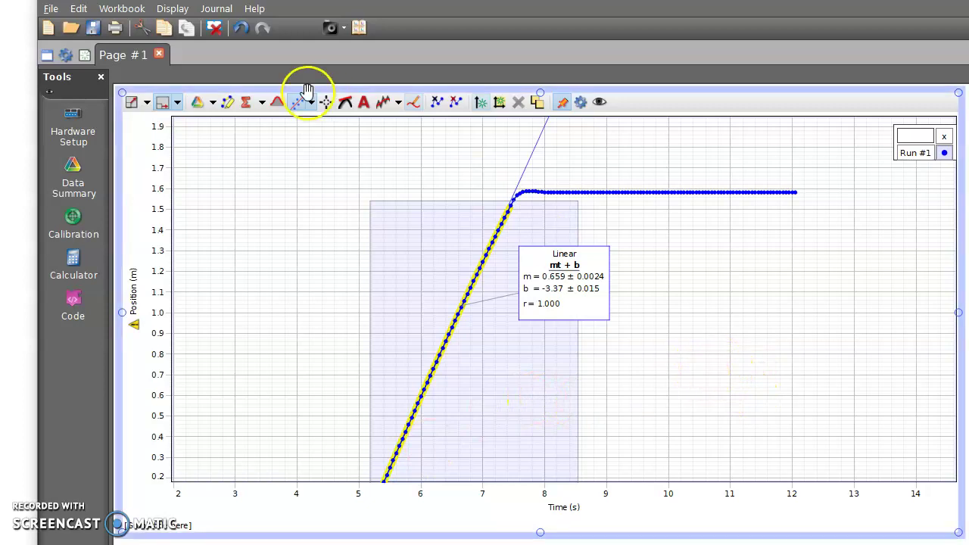
- Remove the linear fit and highlight range, then autoscale to show all data
{"action": "left_click", "coordinate": [576, 303]}
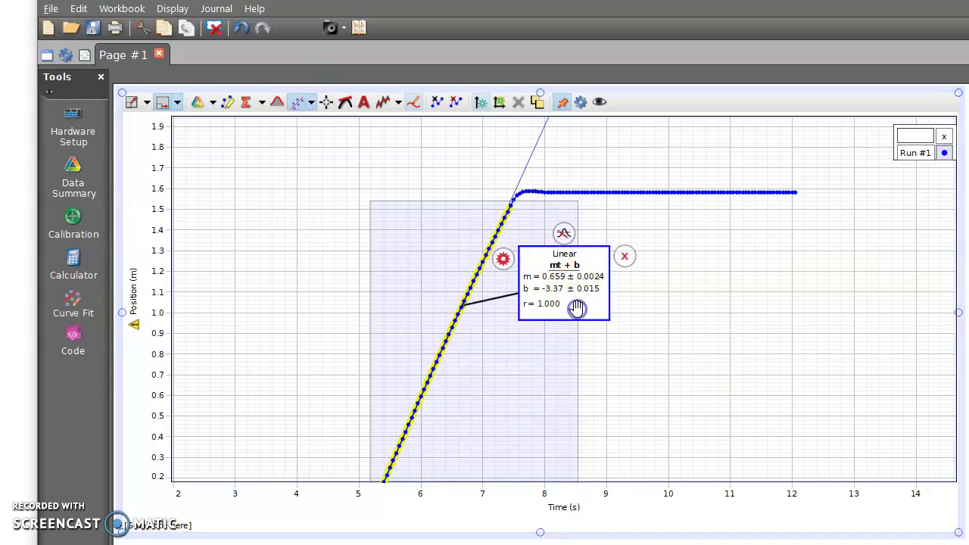
{"action": "left_click", "coordinate": [626, 258]}
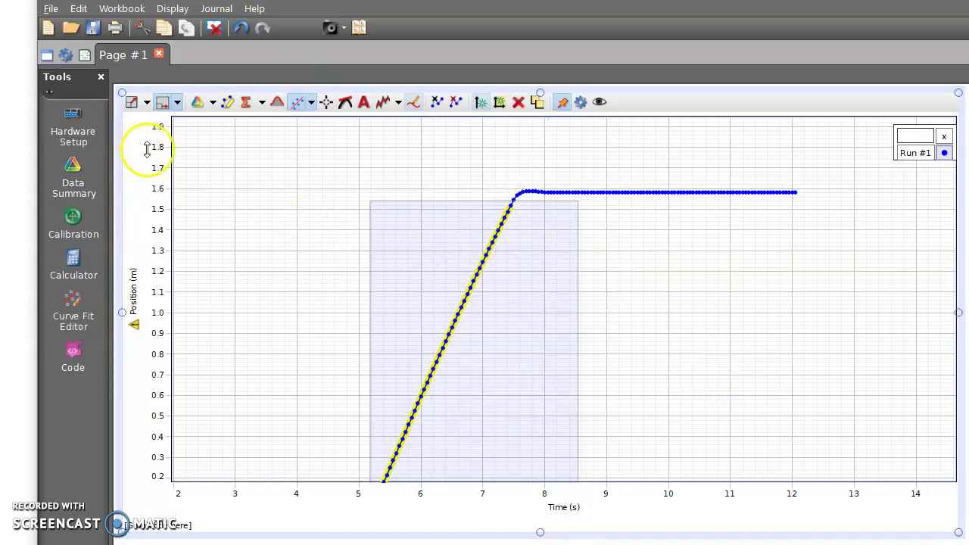
{"action": "left_click", "coordinate": [428, 229]}
{"action": "left_click", "coordinate": [536, 188]}
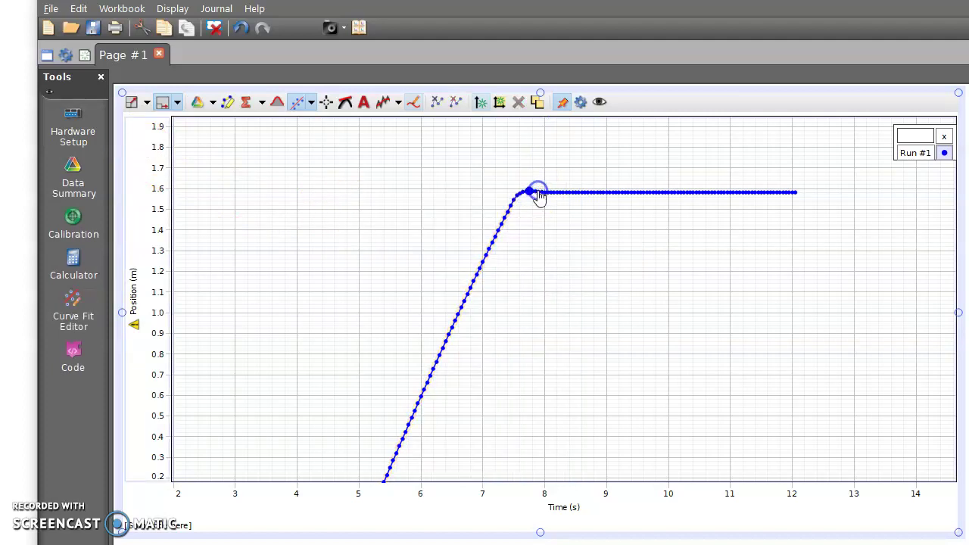
{"action": "left_click", "coordinate": [131, 102]}
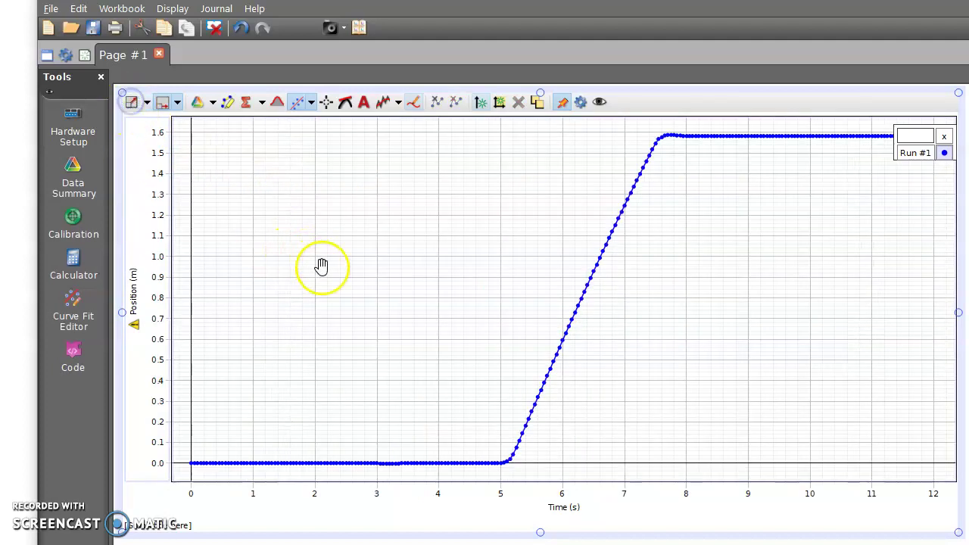
- Show the area under the curve over a highlighted 5.2–9.4 s rise, reading 4.8861 m·s
{"action": "left_click", "coordinate": [278, 103]}
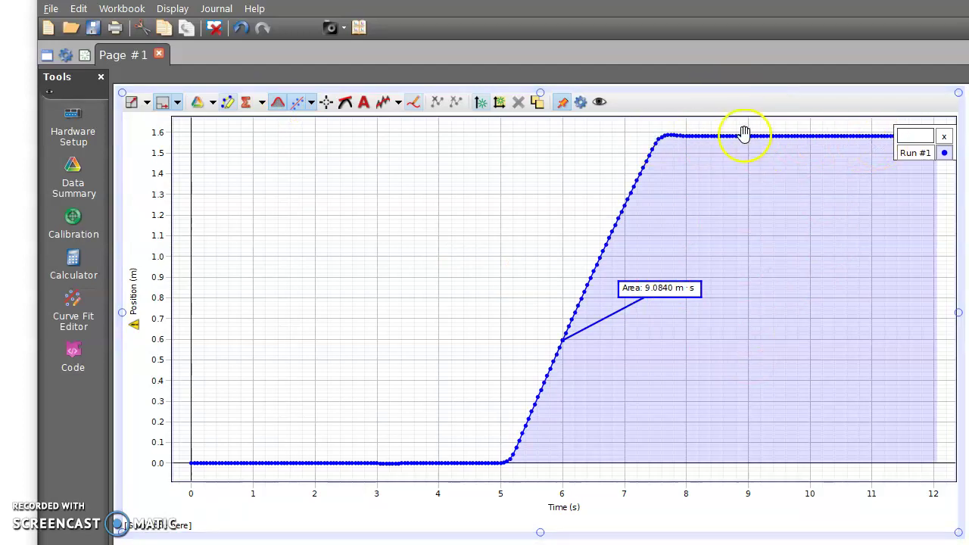
{"action": "left_click", "coordinate": [228, 102]}
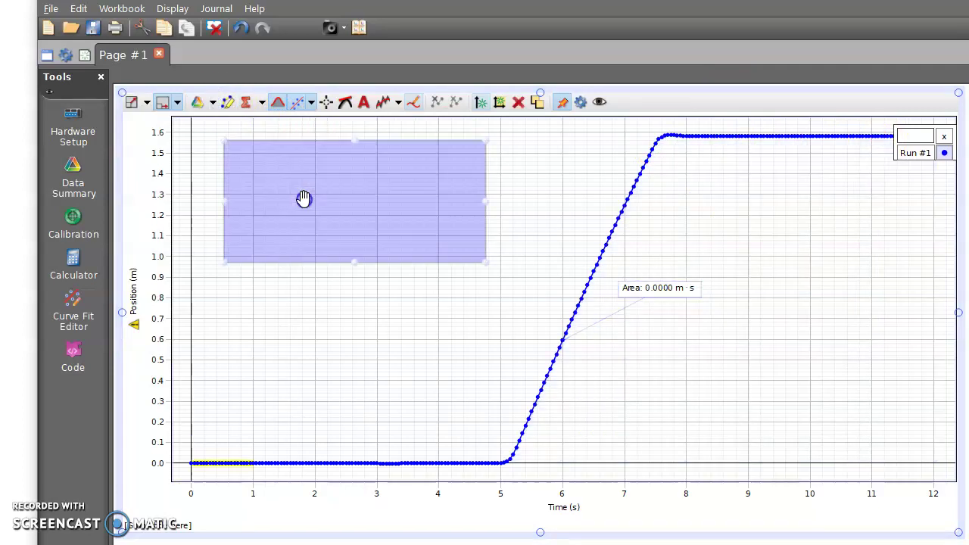
{"action": "left_click_drag", "start_coordinate": [306, 201], "coordinate": [589, 198]}
{"action": "left_click_drag", "start_coordinate": [526, 266], "coordinate": [511, 467]}
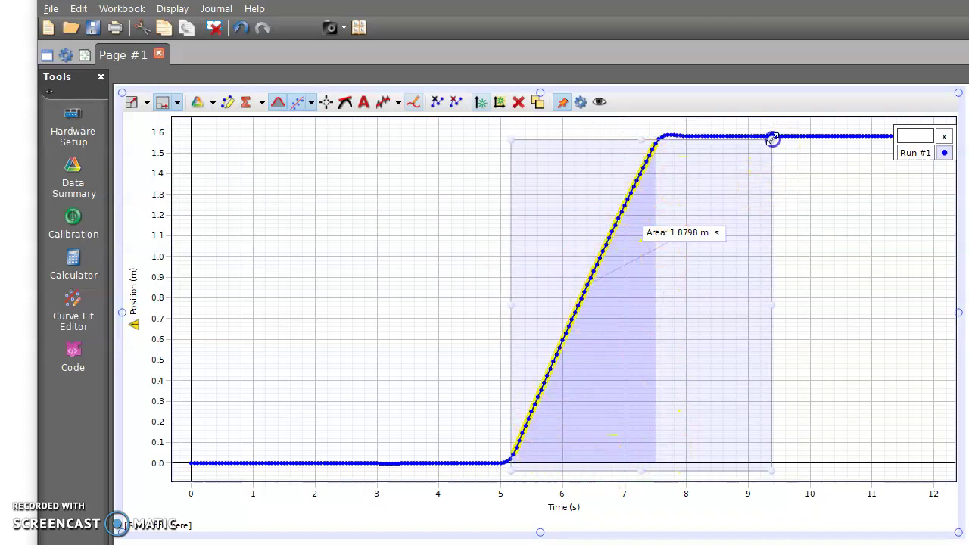
{"action": "left_click_drag", "start_coordinate": [772, 139], "coordinate": [773, 129]}
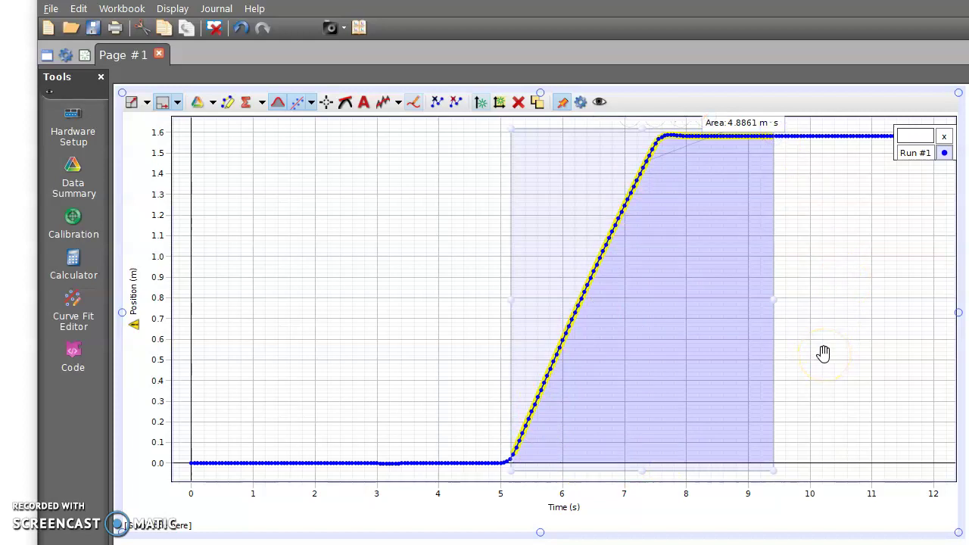
- Switch to the Word document outlining the Capstone data-analysis tools
{"action": "key", "text": "alt+Tab"}
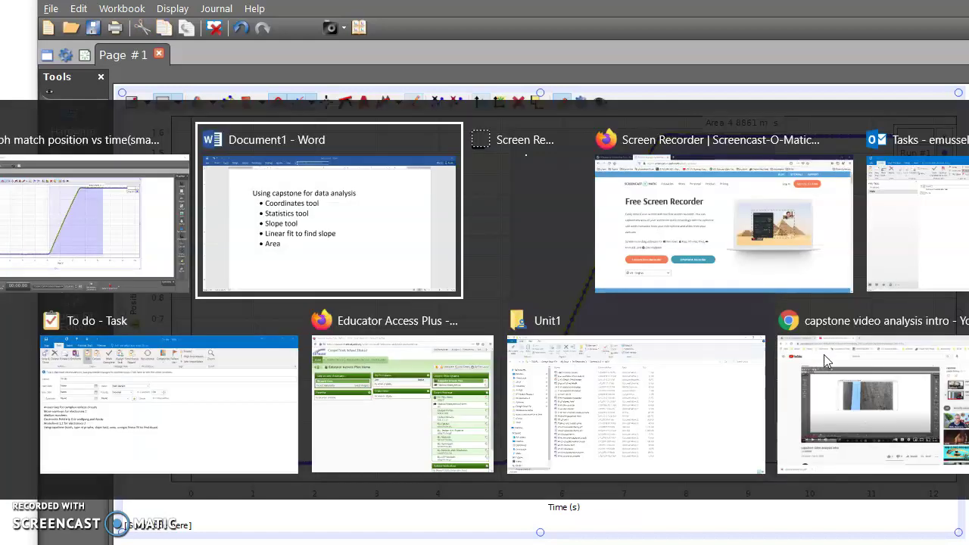